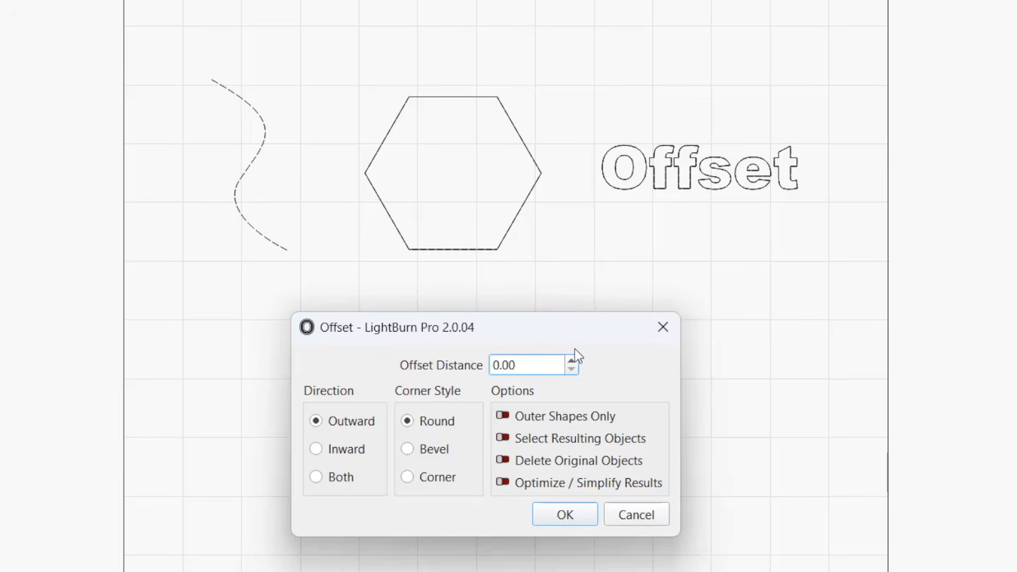
Step: Preview an outward offset with round corners around the curve, the hexagon and the Offset text
click(570, 360)
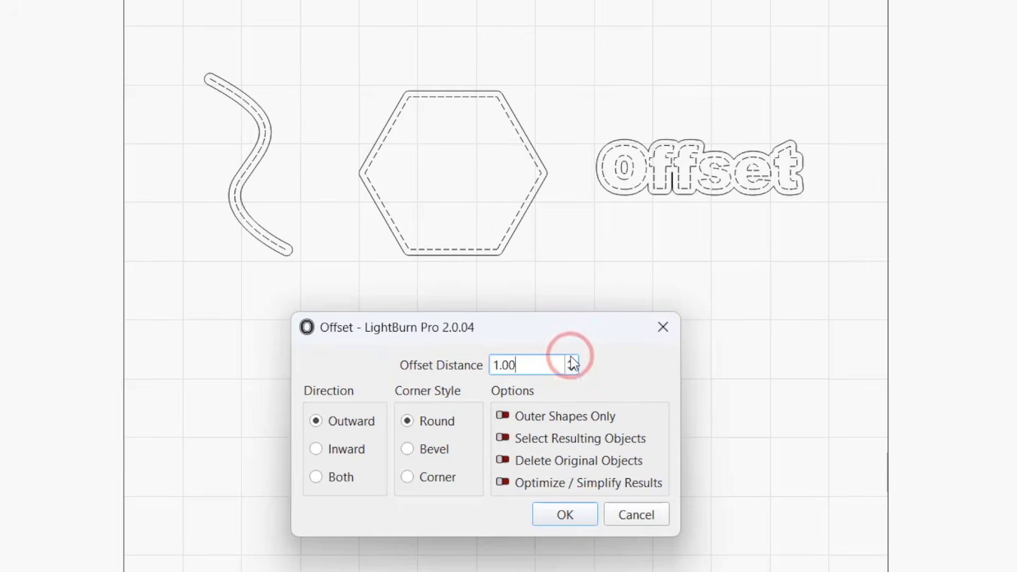
click(571, 360)
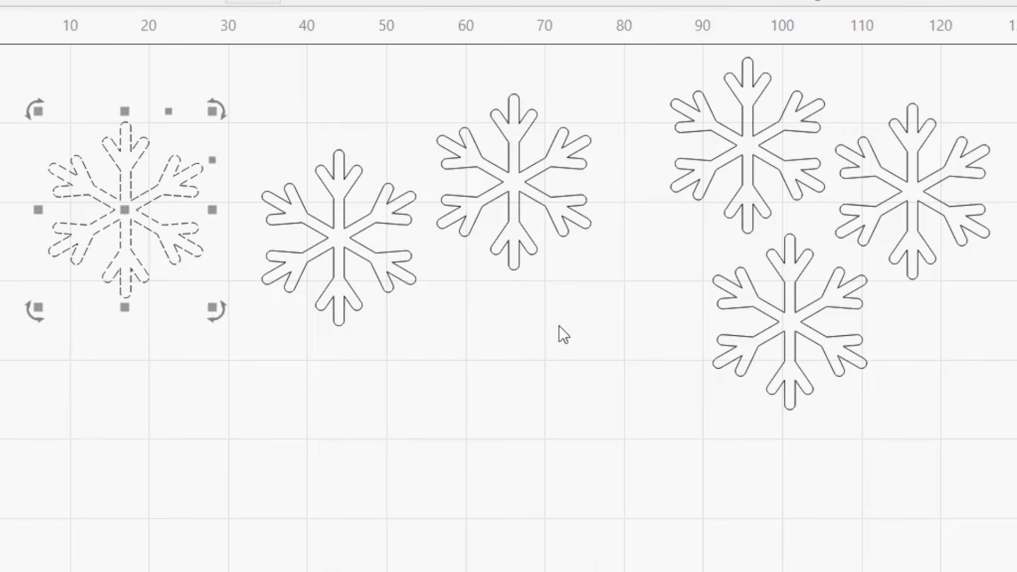
Step: Select the middle pair of snowflakes, and then select in the cluster of three snowflakes
click(558, 325)
drag(518, 297, 348, 211)
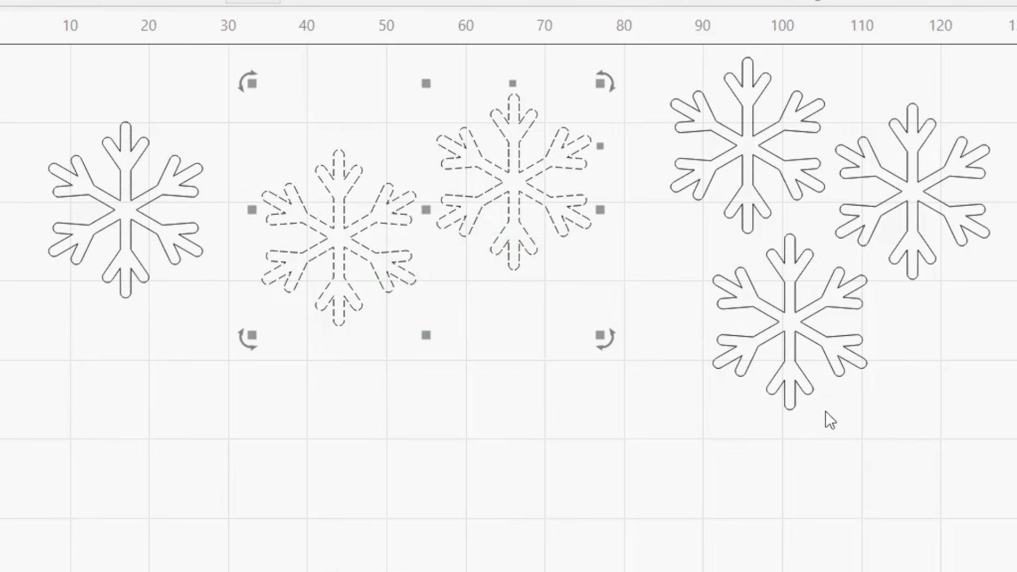
drag(825, 410, 755, 369)
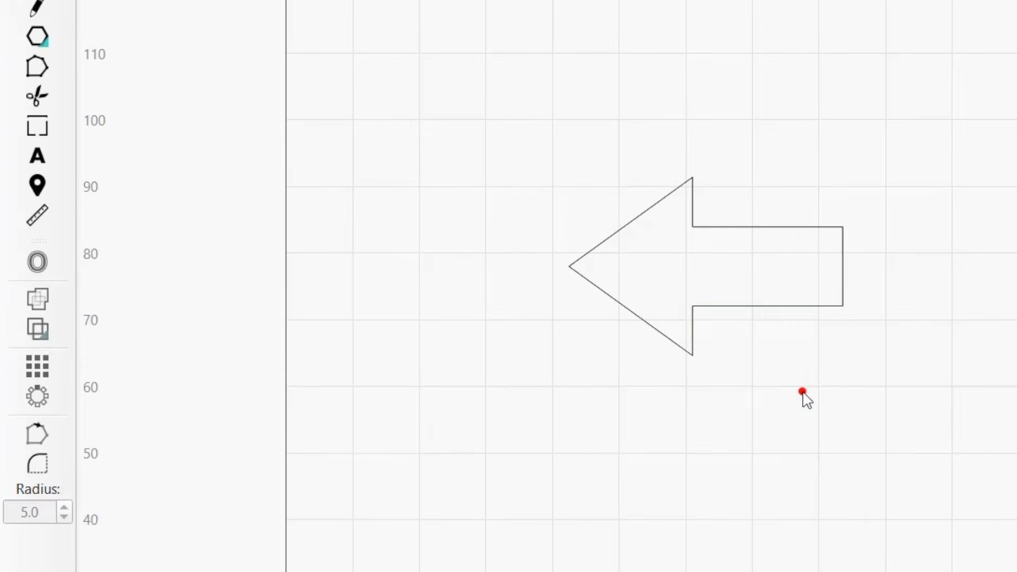
Step: Select the arrow and start an outward offset with a distance of 2 mm
drag(801, 391, 656, 307)
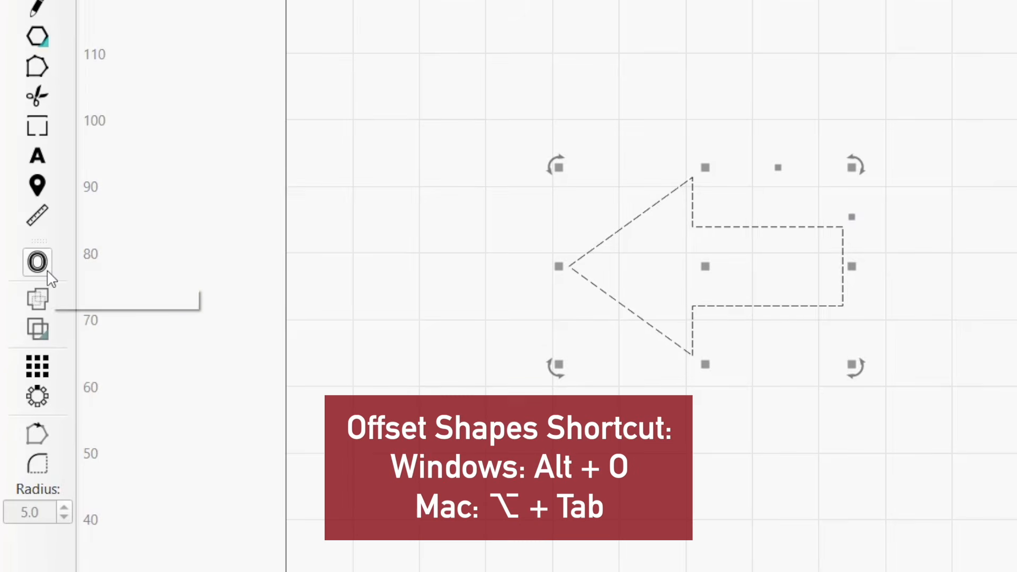
click(47, 272)
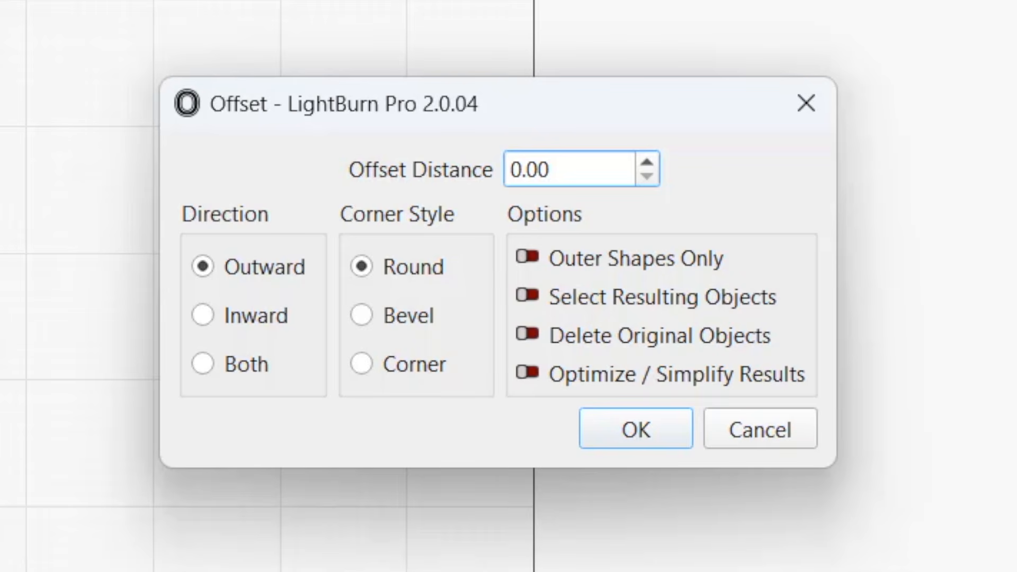
click(646, 162)
click(646, 162)
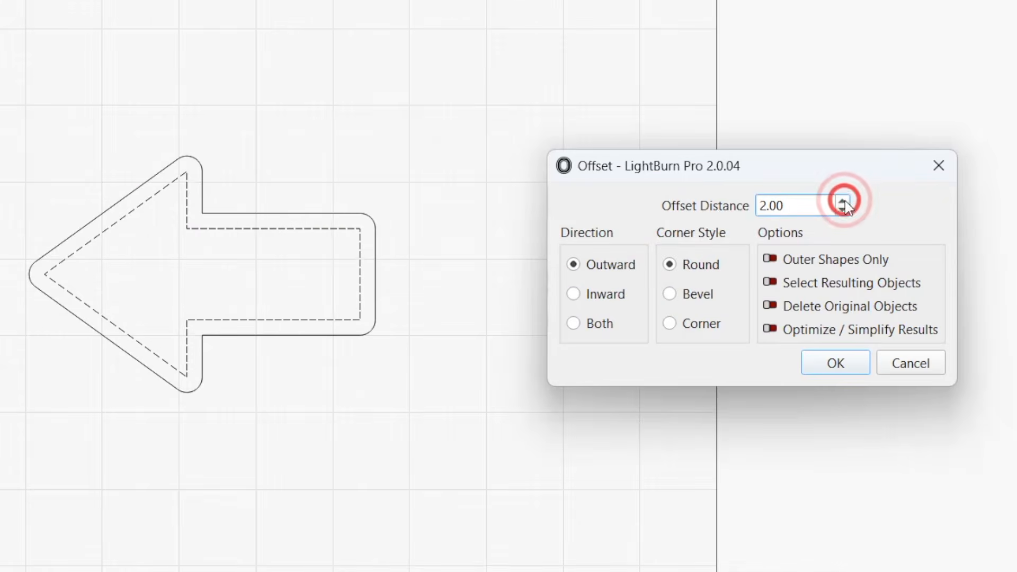
Step: Try the Inward direction for the arrow's offset, and set it to Both with the Bevel corner style
click(574, 294)
click(572, 322)
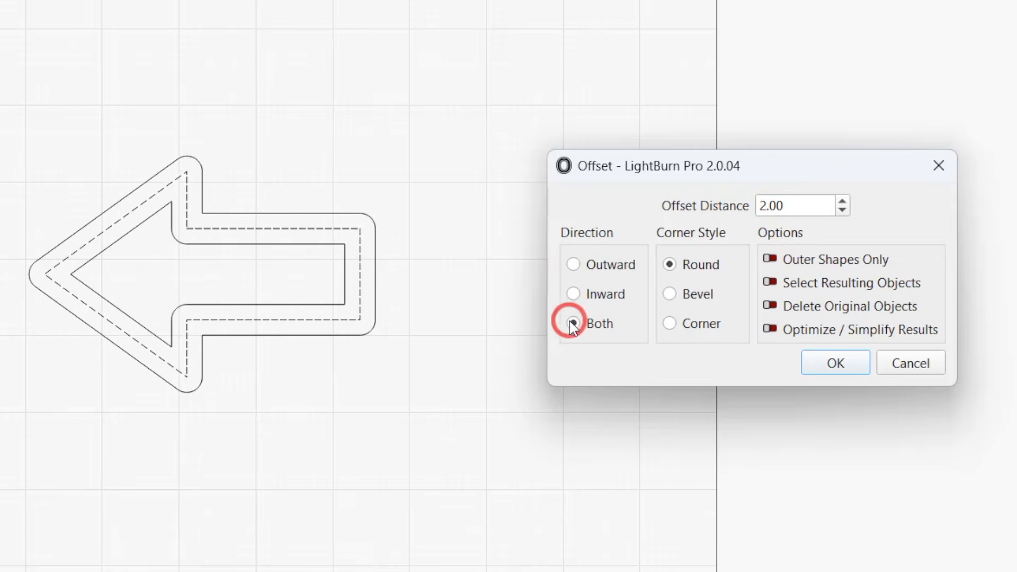
click(669, 294)
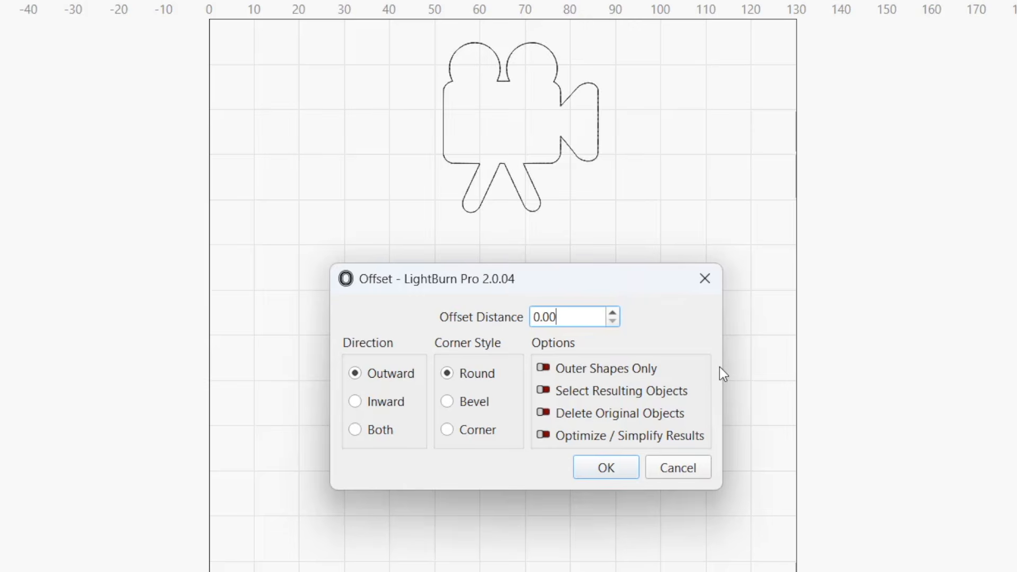
Step: Set the offset distance for the movie camera outline to 2.45 mm
double_click(574, 317)
text(2.4)
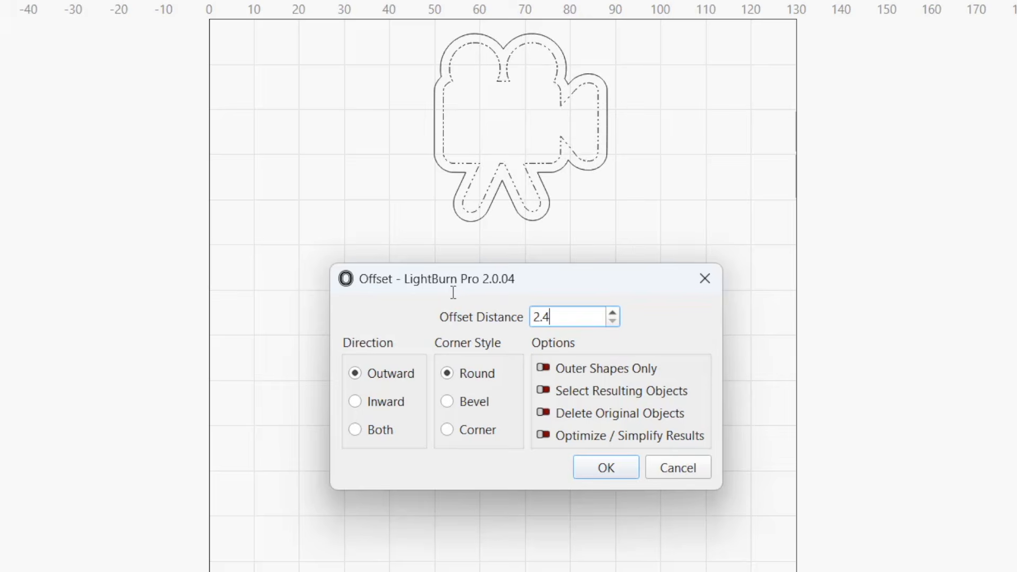
text(5)
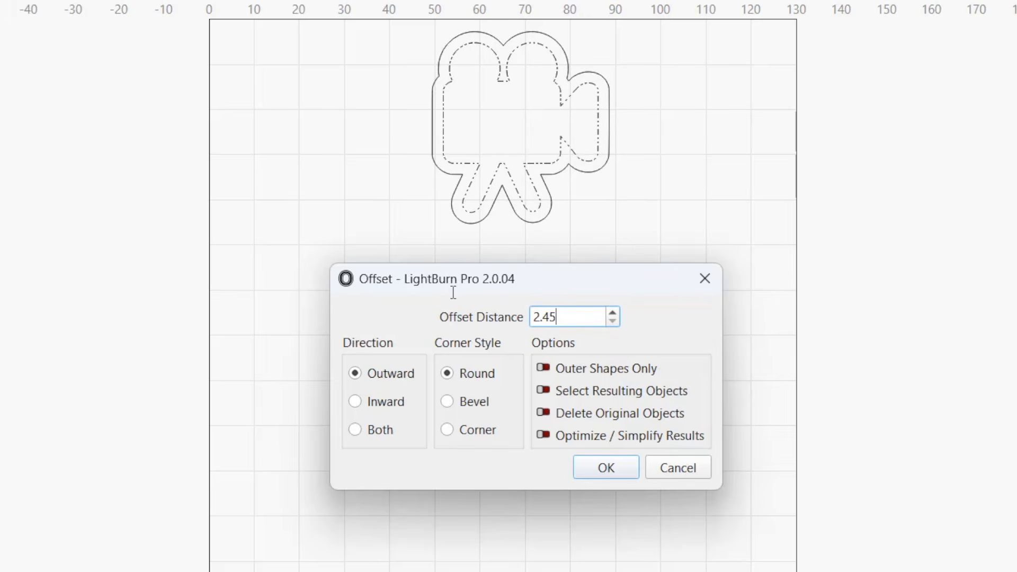
Step: Raise the movie camera's offset distance in 1 mm increments to 5.45 mm
click(613, 311)
click(613, 312)
click(613, 311)
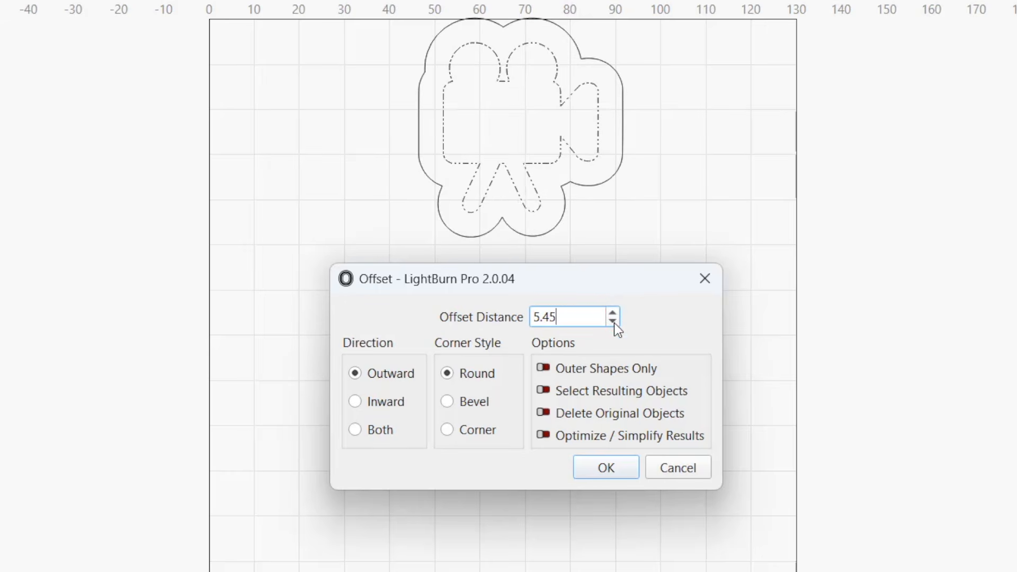
Step: Lower the movie camera's offset distance to 1.45 mm, and raise it again in increments
click(614, 321)
click(613, 321)
click(613, 321)
click(614, 322)
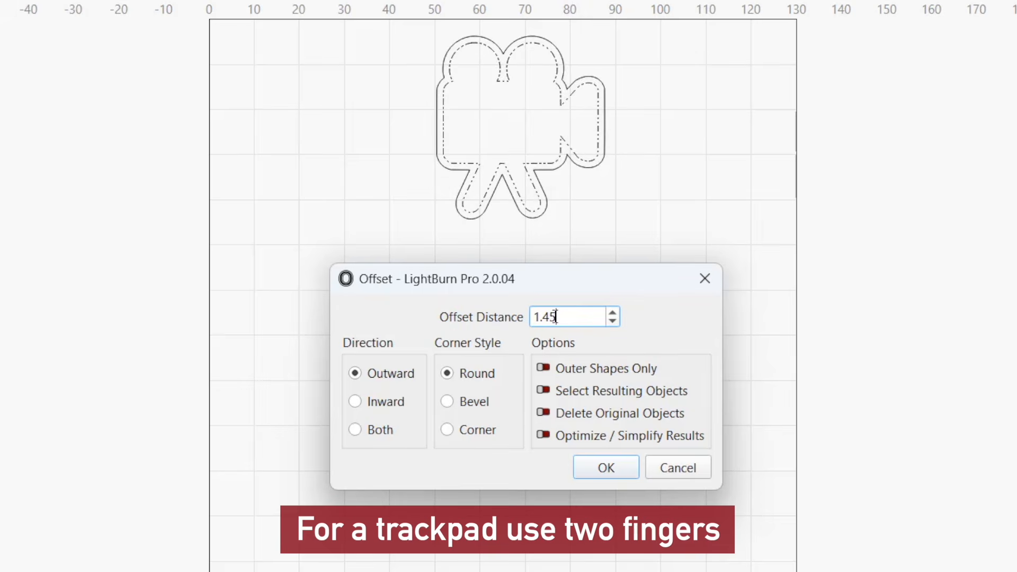
scroll(554, 317, up, 4)
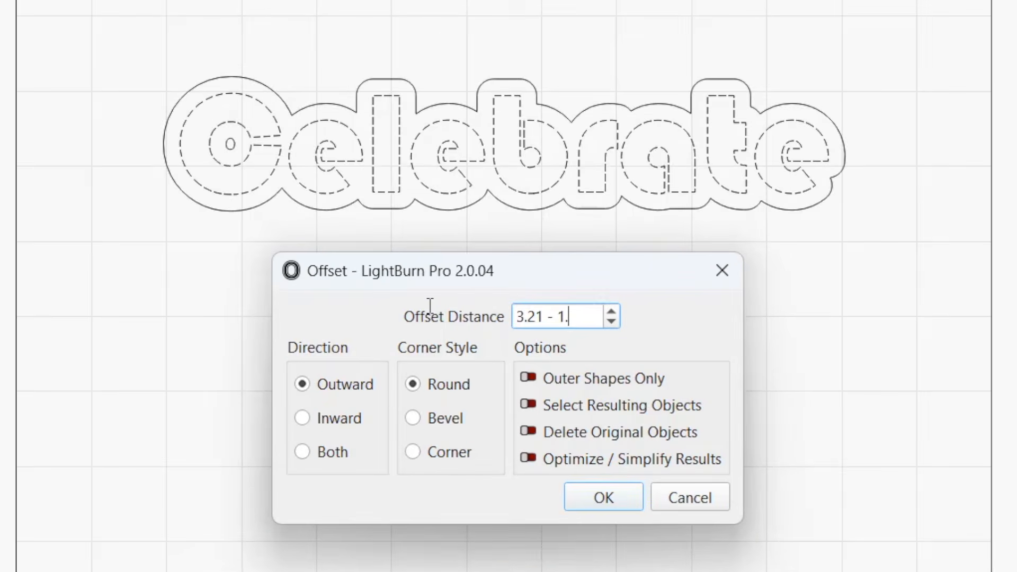
Step: Enter the Celebrate text's offset distance as the expression 3.21 - 1.32, and replace it with .25 in
text(32)
key(Tab)
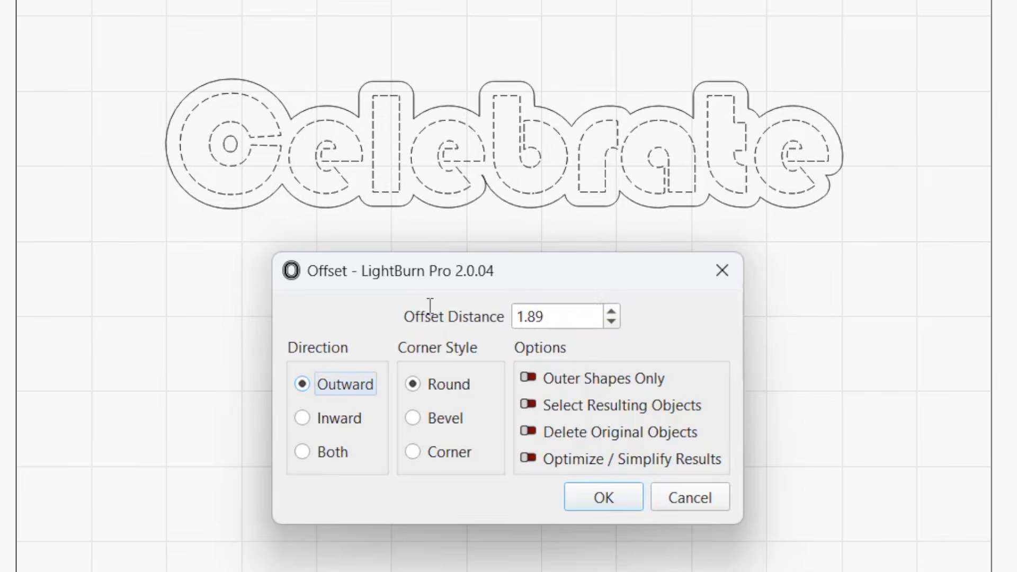
drag(568, 316, 384, 306)
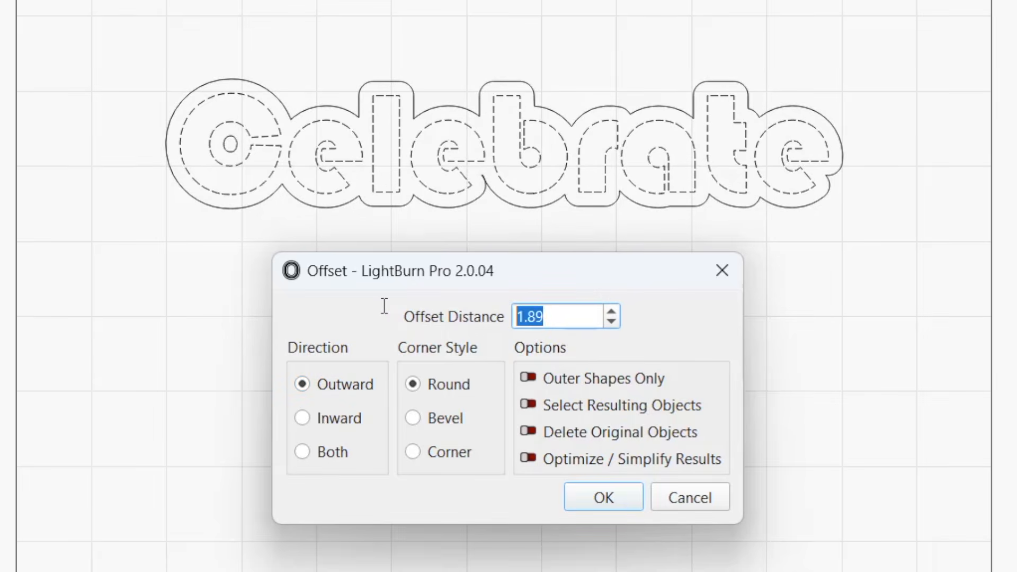
text(.25)
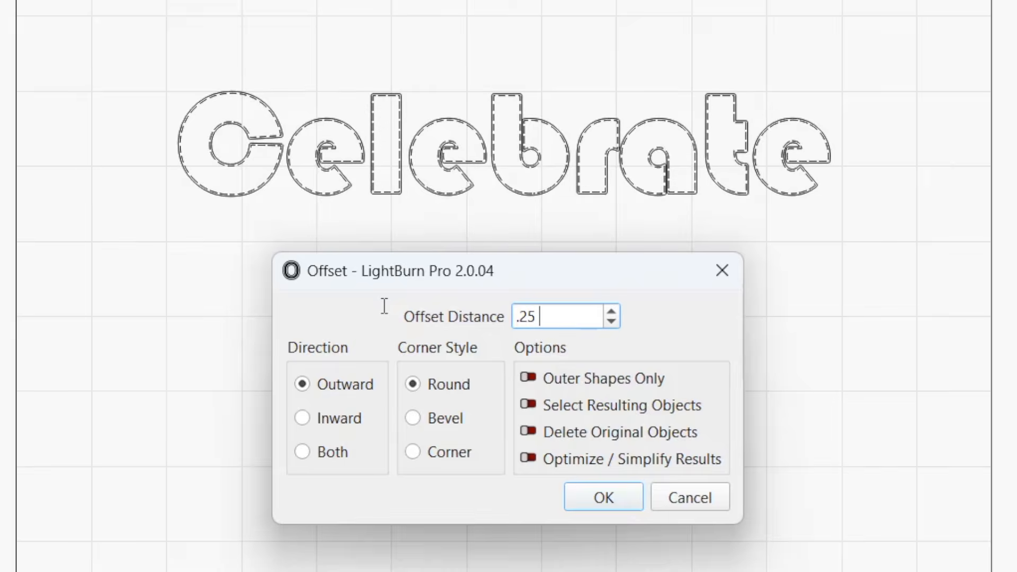
text( in)
key(Tab)
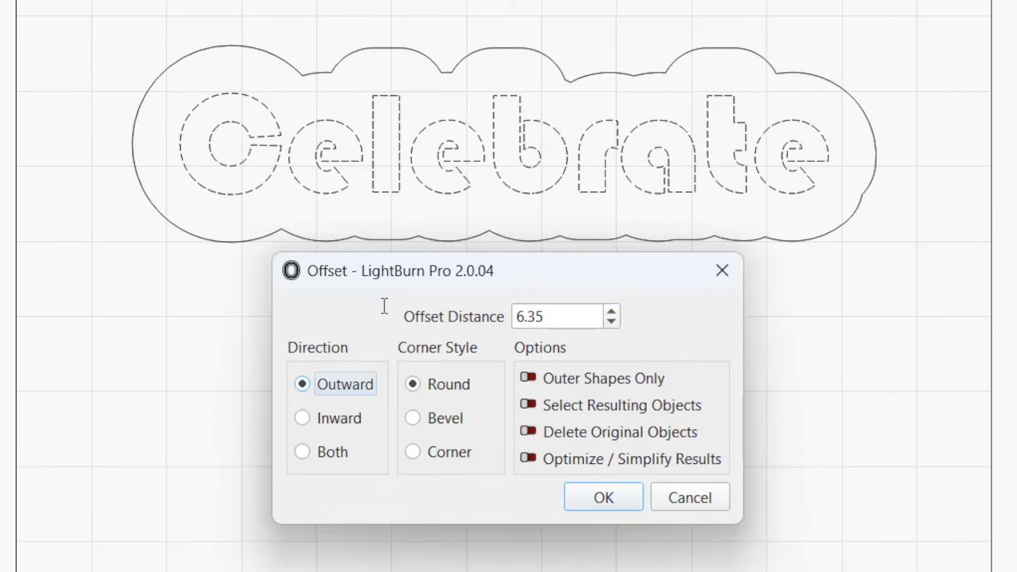
Step: Set the hexagon's offset distance to 4 mm, and switch its direction to Inward and on to Both
double_click(737, 238)
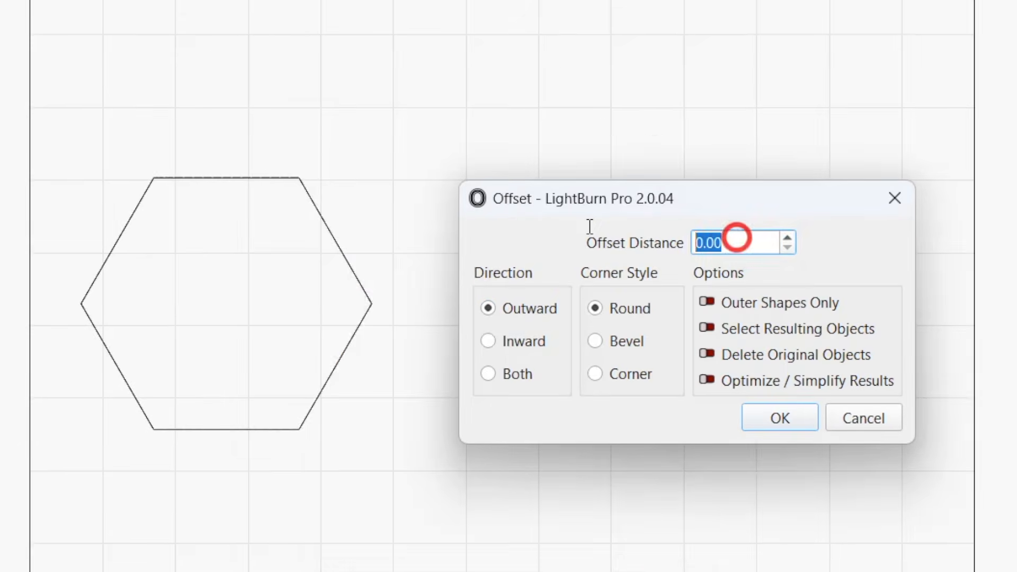
text(4)
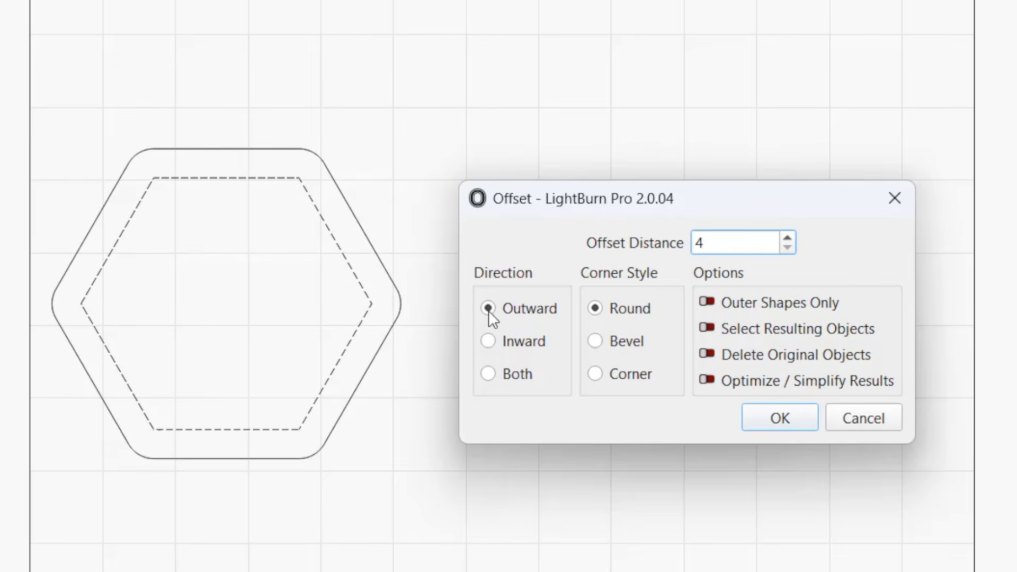
click(487, 342)
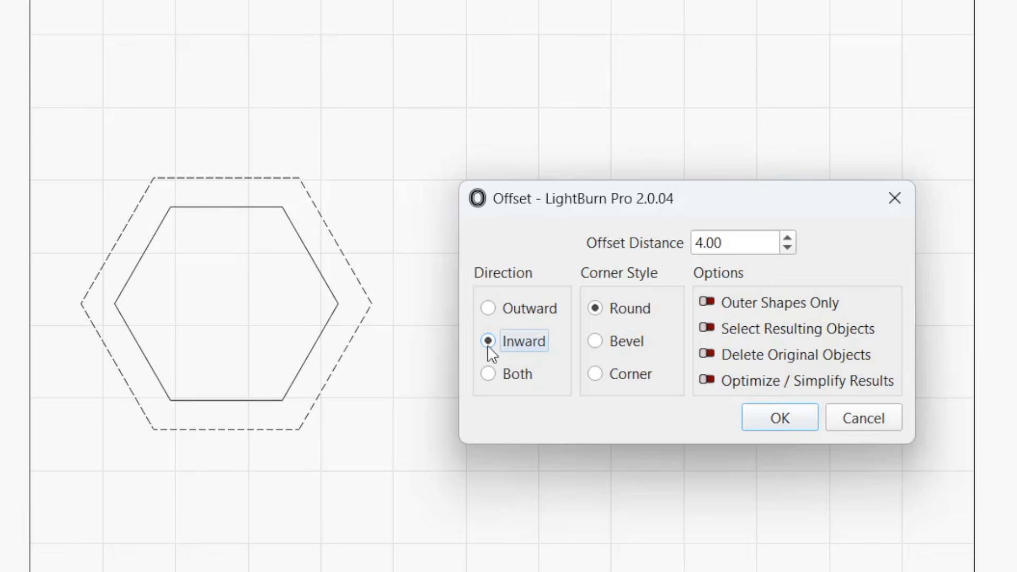
click(488, 374)
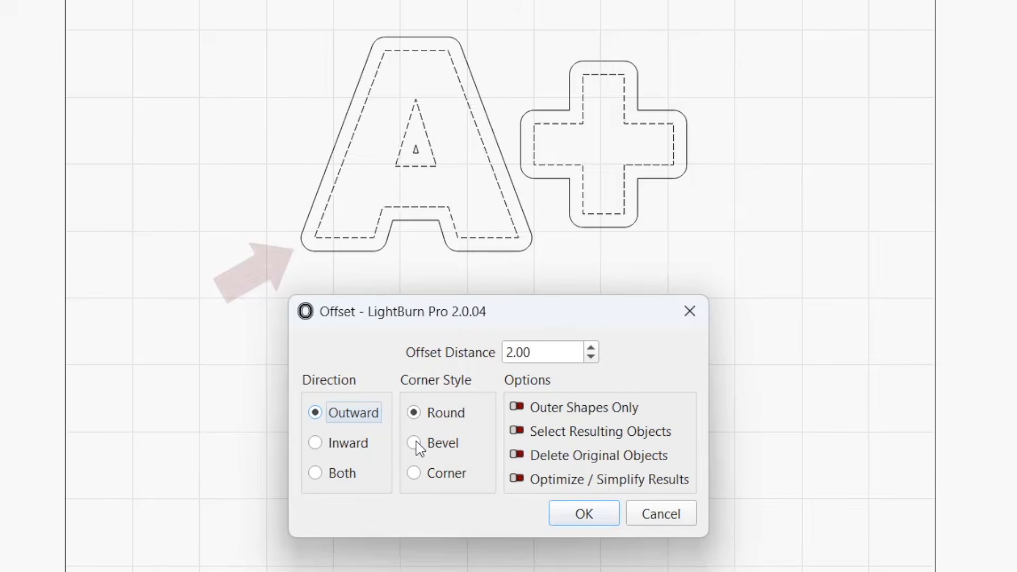
Step: Switch the corner style of the A+ text's outward offset to Bevel and on to Corner
click(416, 443)
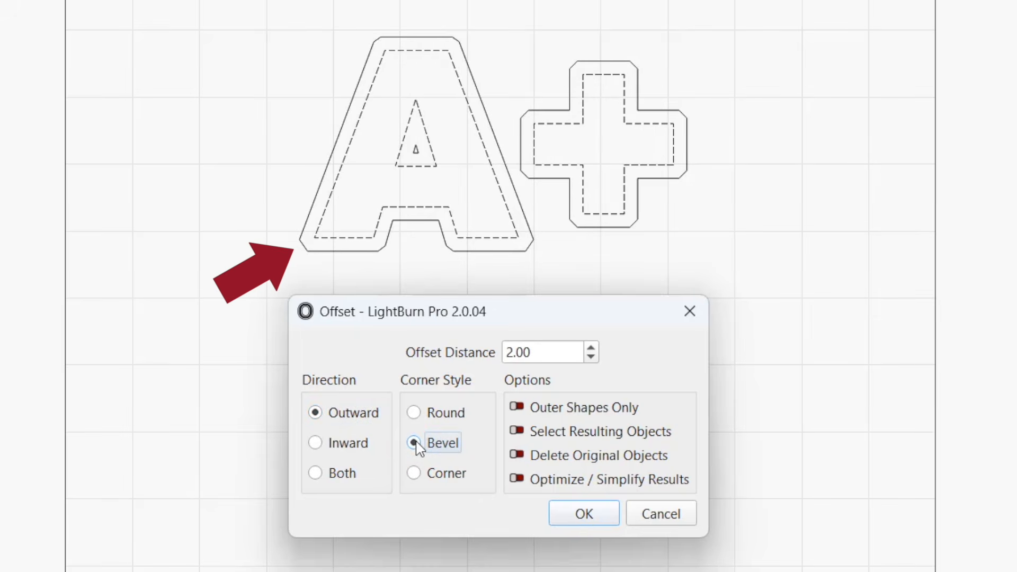
click(415, 472)
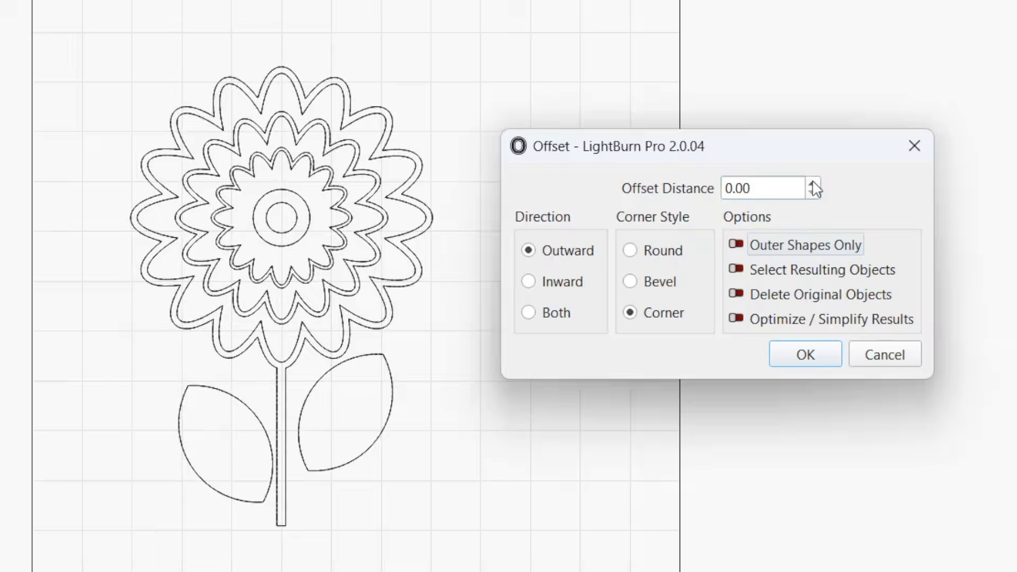
Step: Set the flower's outward offset to 2 mm and limit it to outer shapes only
click(813, 183)
click(813, 183)
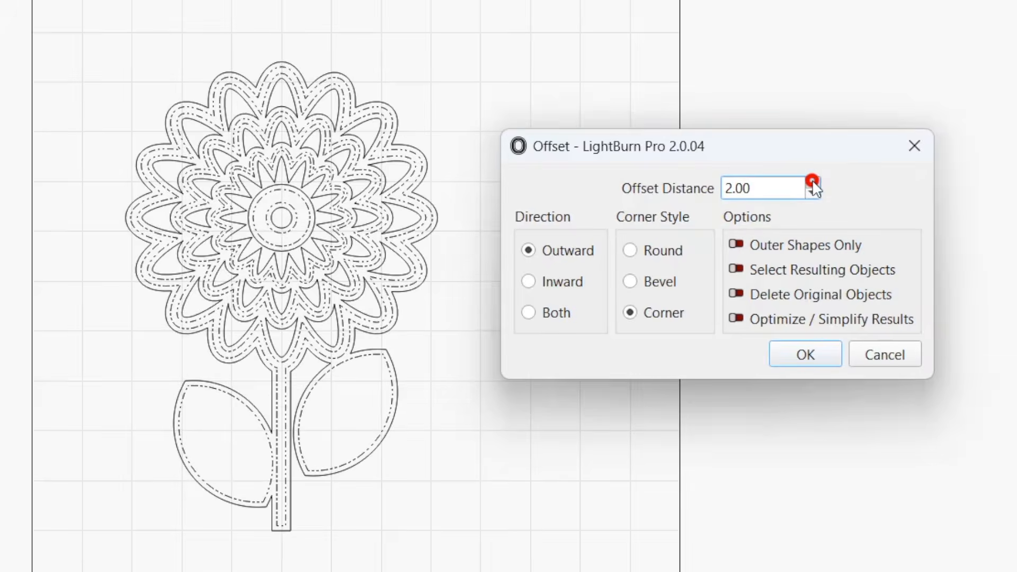
click(738, 245)
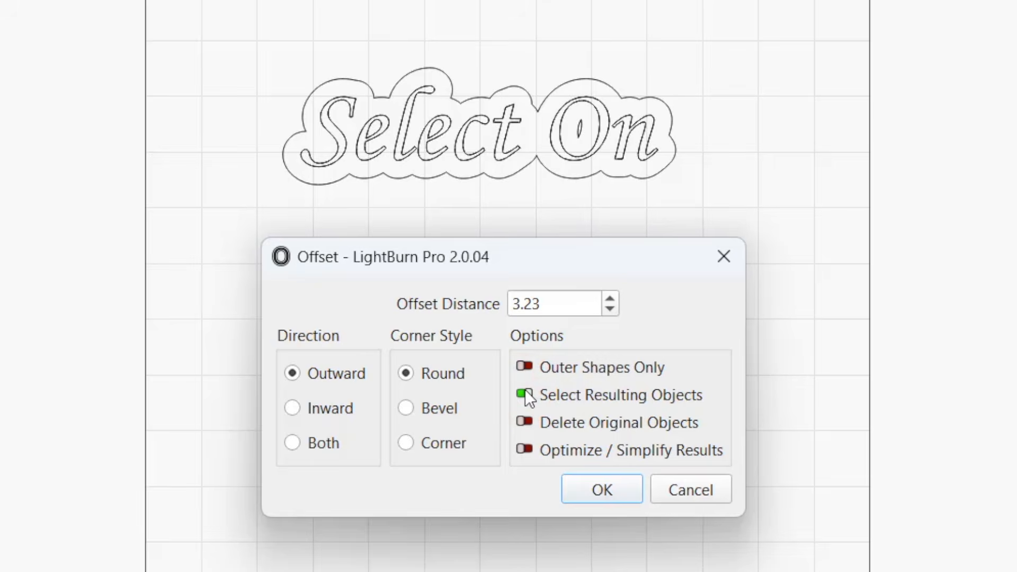
Step: Apply the 3.23 mm outward offset to the Select On text with Select Resulting Objects enabled
click(614, 492)
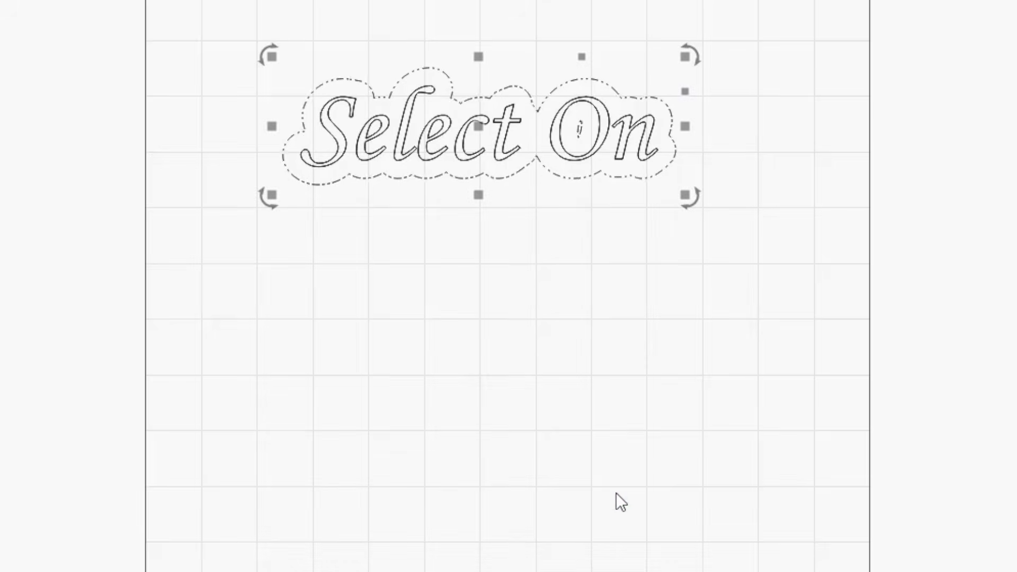
click(482, 133)
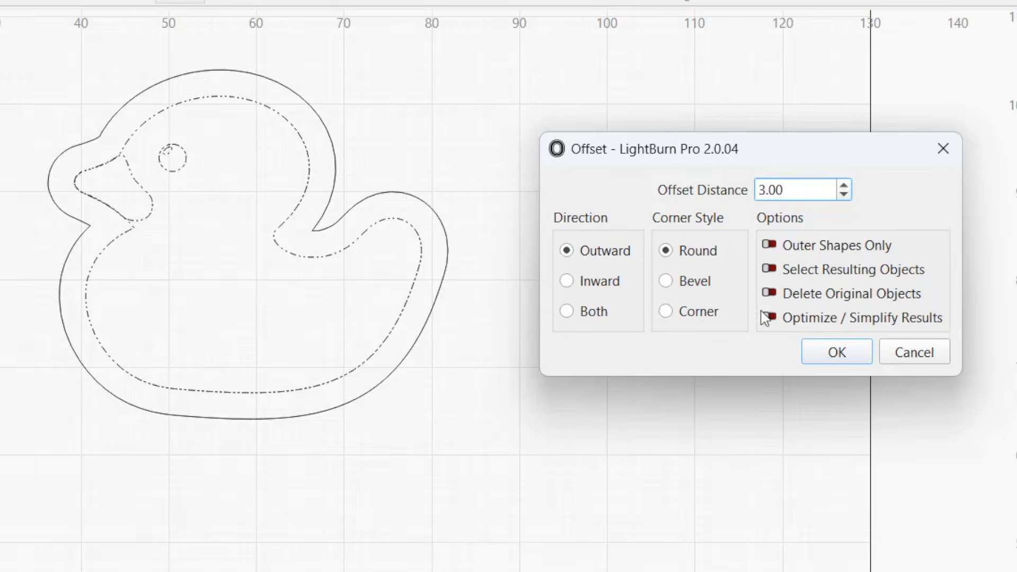
Step: Enable Delete Original Objects for the duck and apply its 3 mm outward offset
click(769, 293)
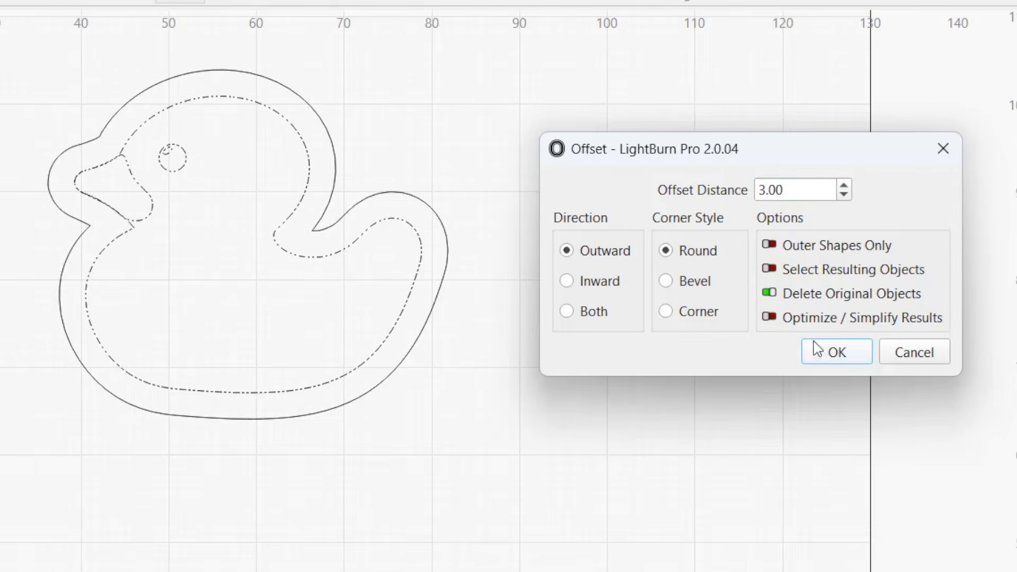
click(864, 353)
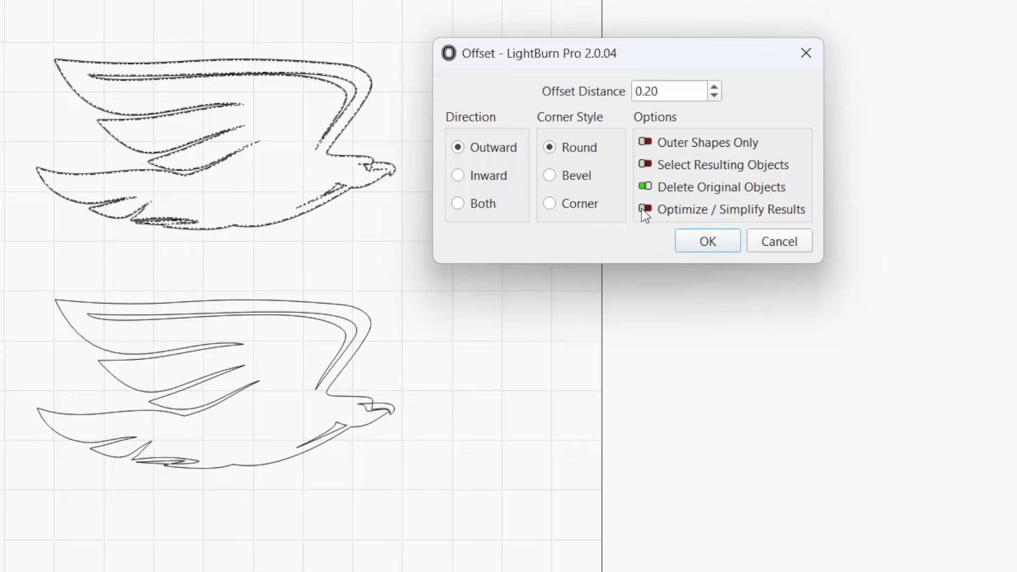
Step: Enable Optimize / Simplify Results for the upper bird and apply its 0.20 mm outward offset
click(646, 209)
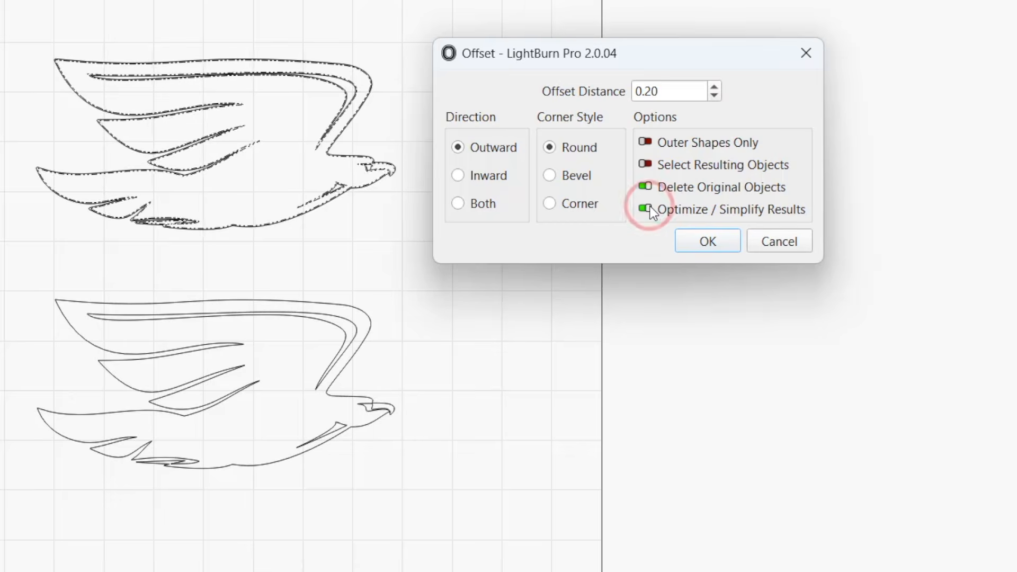
click(706, 241)
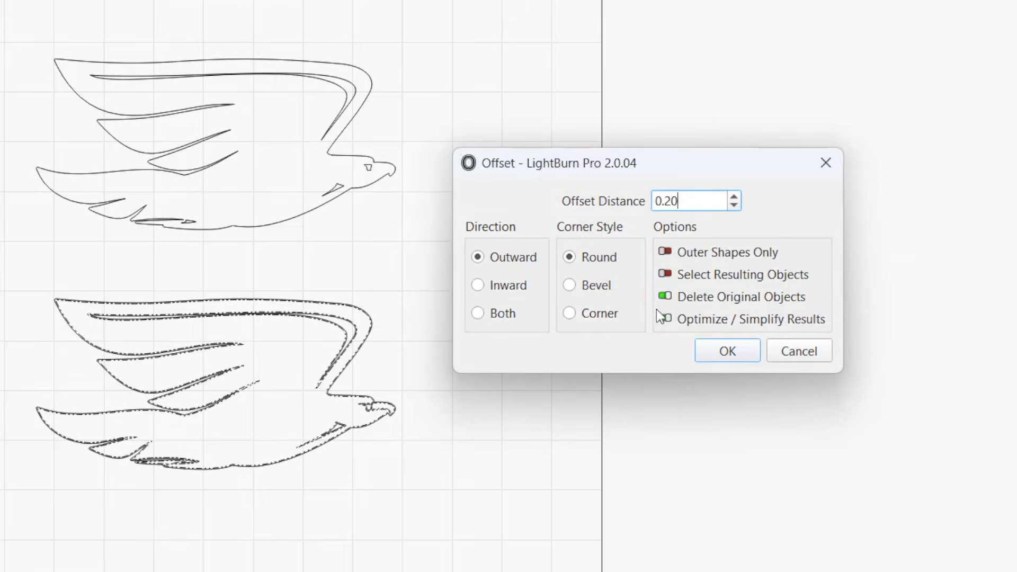
Step: Apply the 0.20 mm outward offset to the lower bird without Optimize / Simplify Results, and compare both birds' nodes
click(662, 318)
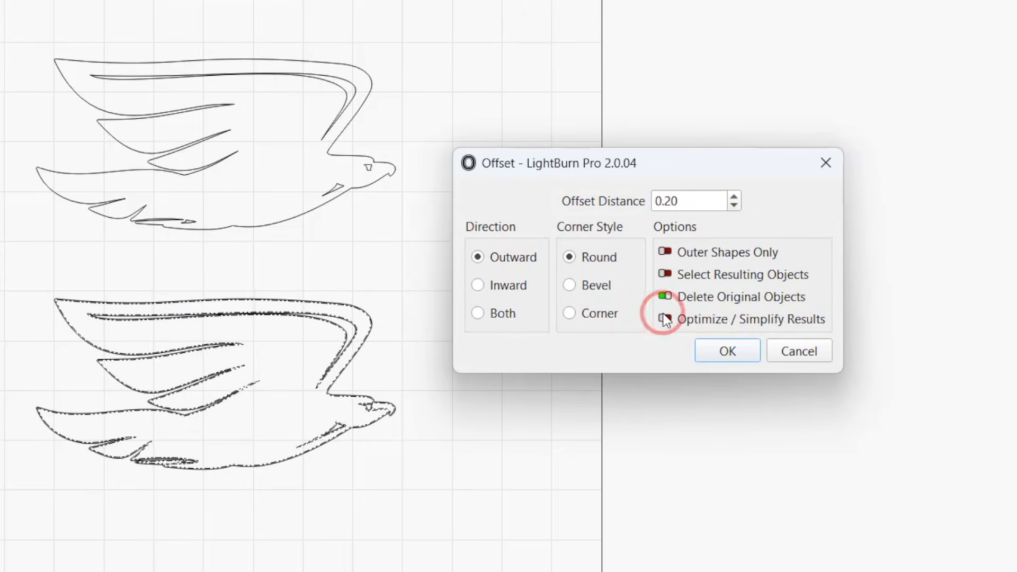
click(733, 354)
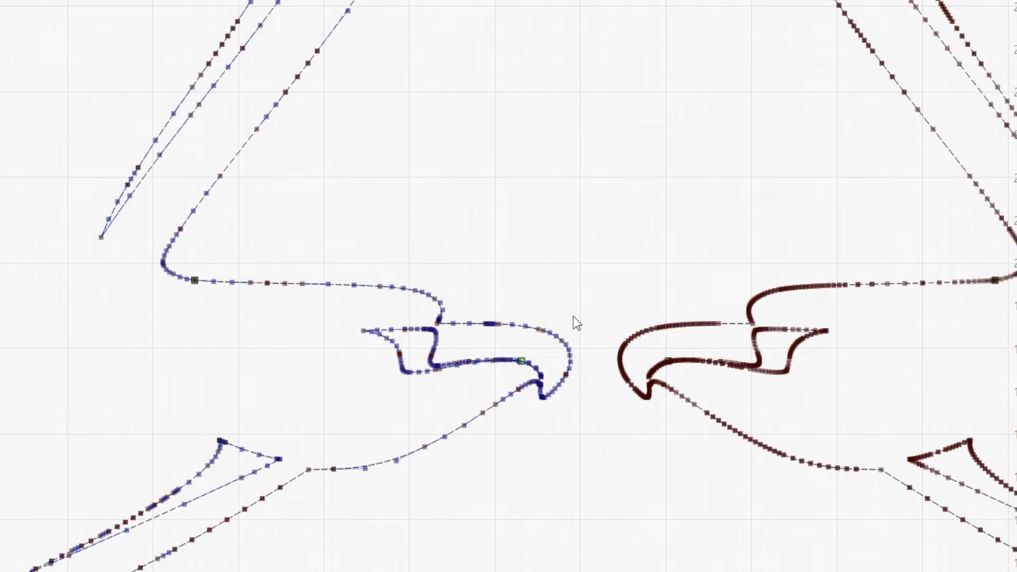
scroll(573, 316, up, 1)
scroll(573, 317, up, 3)
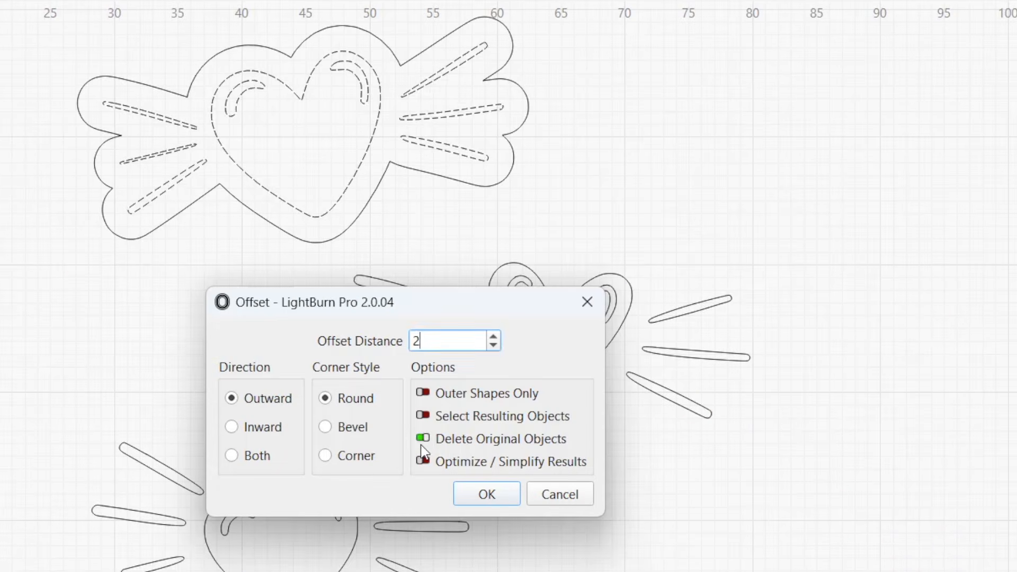
Step: Disable Delete Original Objects and apply the 2 mm outward offset with round corners to the upper heart design
click(422, 437)
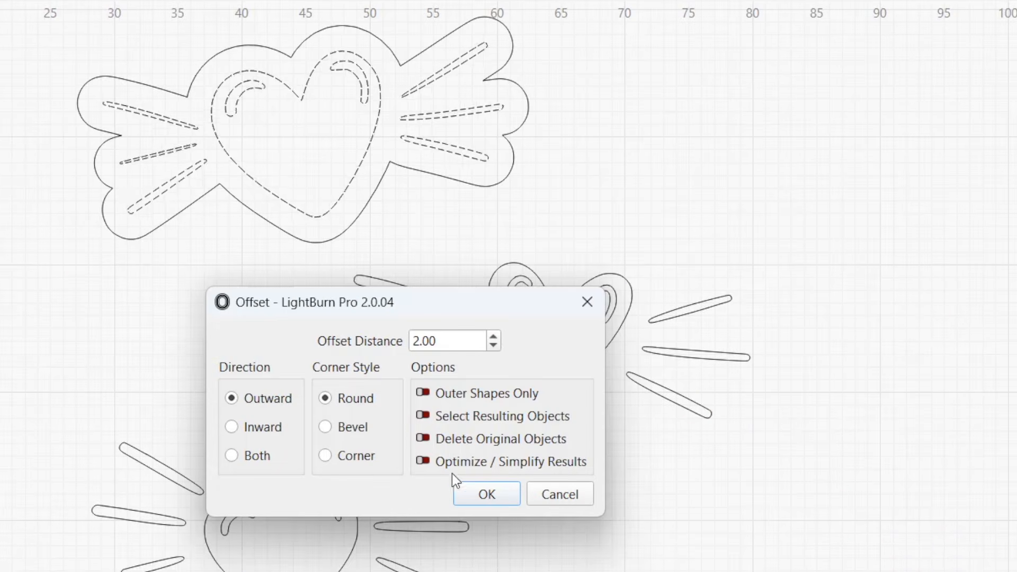
click(497, 497)
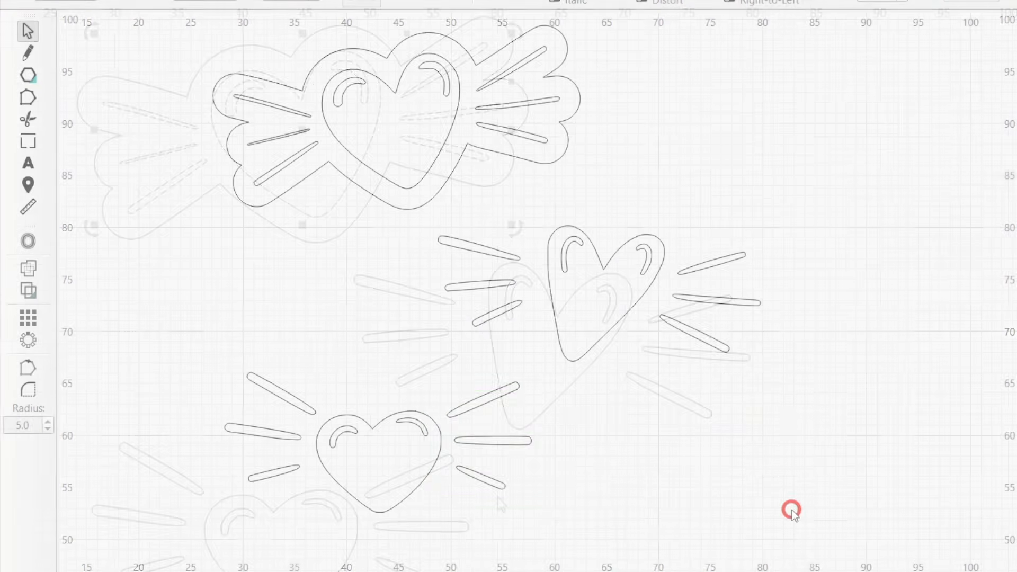
Step: Select both remaining heart designs and apply the same outward offset to them together
drag(791, 509, 176, 226)
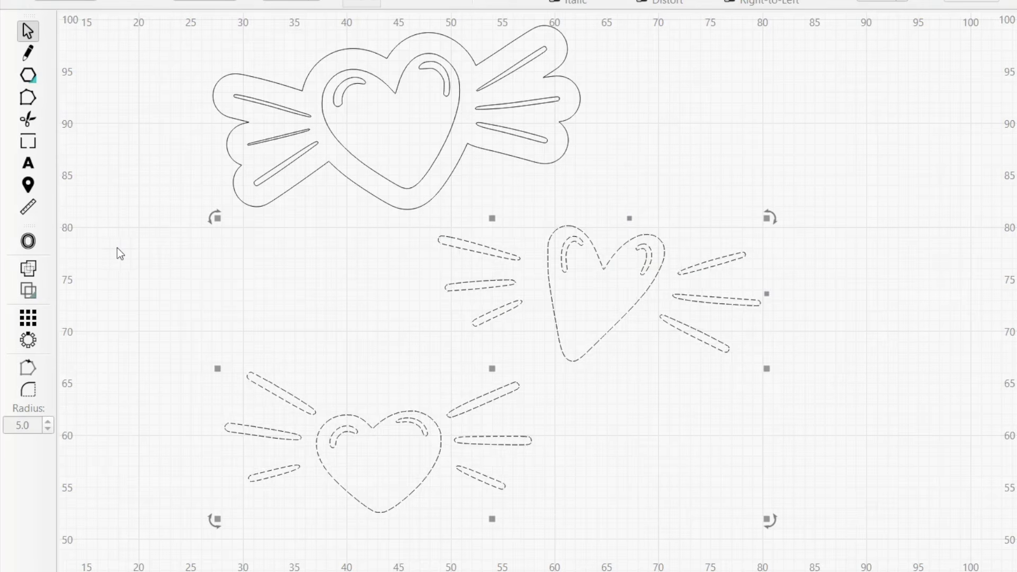
click(28, 242)
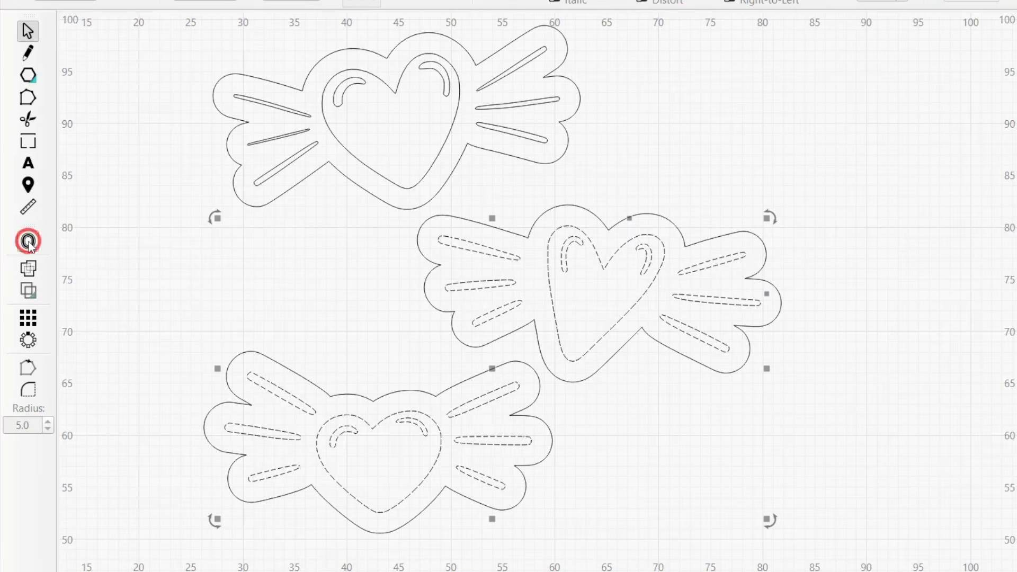
click(185, 285)
scroll(183, 282, down, 4)
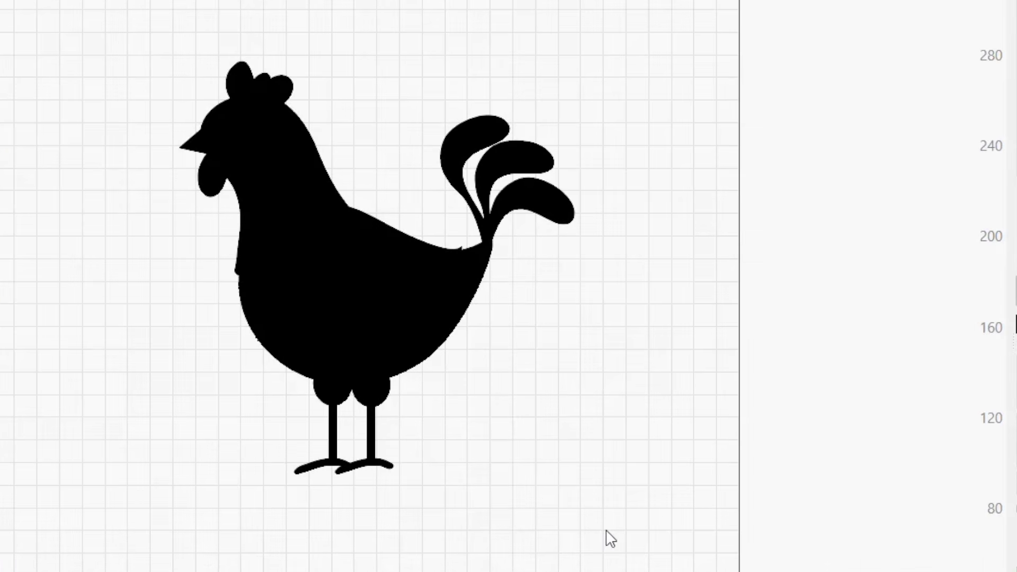
Step: Apply a 0 mm outward offset to the whole chicken with Select Resulting Objects enabled, and move the resulting shape clear of the original
drag(606, 530, 120, 41)
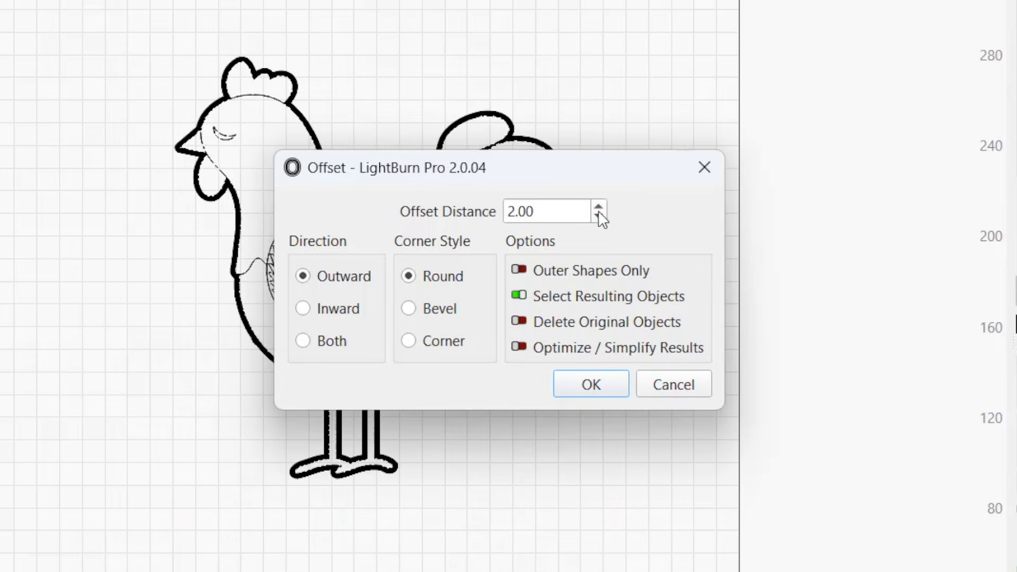
click(599, 215)
click(599, 215)
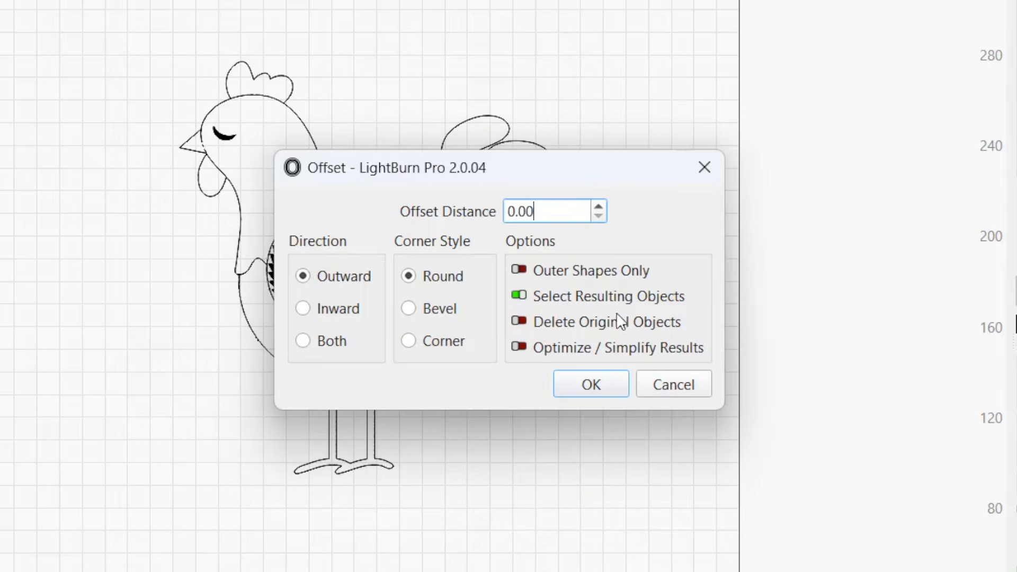
click(614, 386)
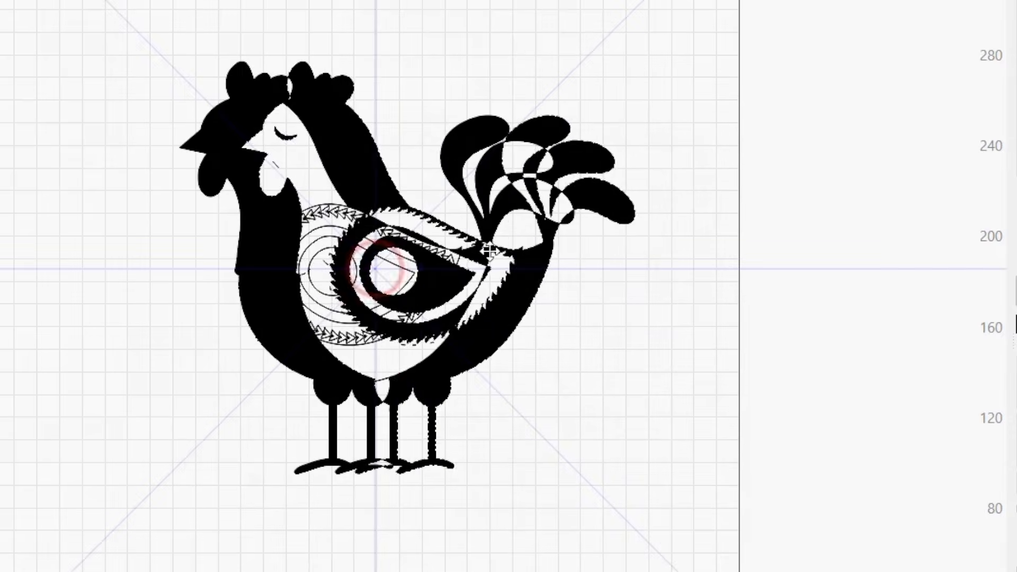
mouse_move(374, 262)
mouse_down()
mouse_move(674, 216)
mouse_move(767, 211)
mouse_up()
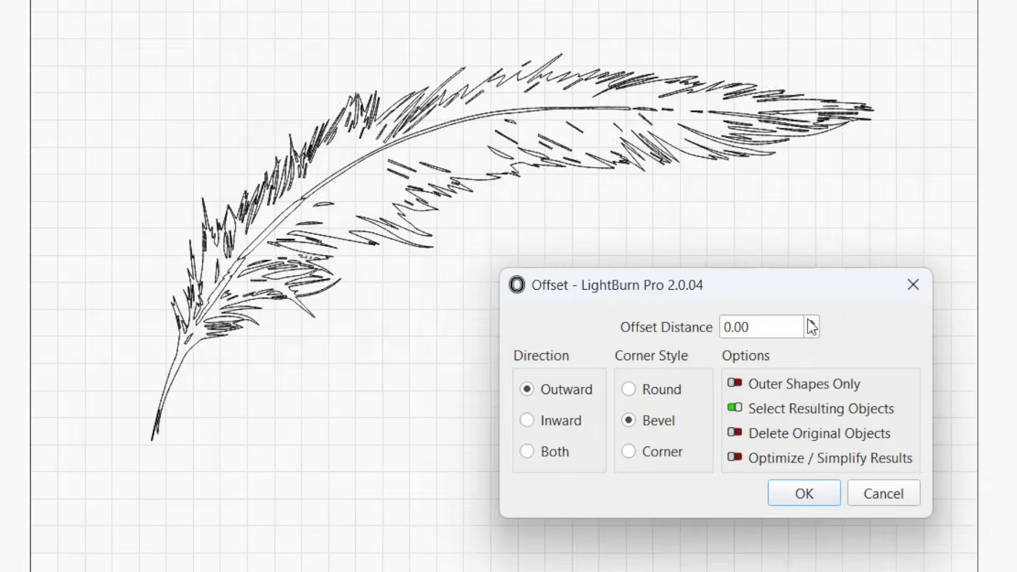
Step: Set the feather's outward offset distance to 4 mm and its corner style to Round
click(810, 321)
click(810, 321)
click(810, 321)
click(810, 321)
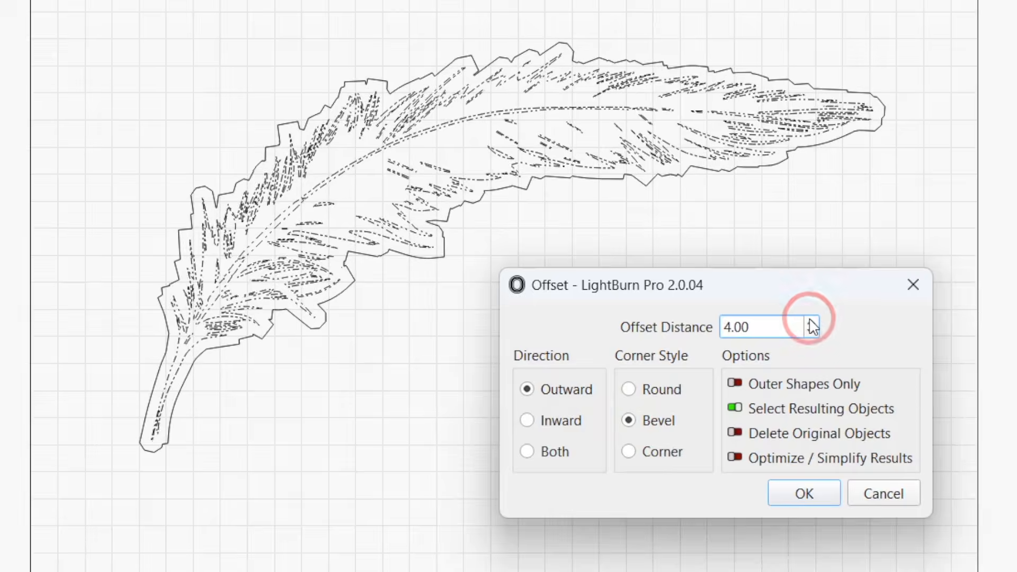
click(629, 390)
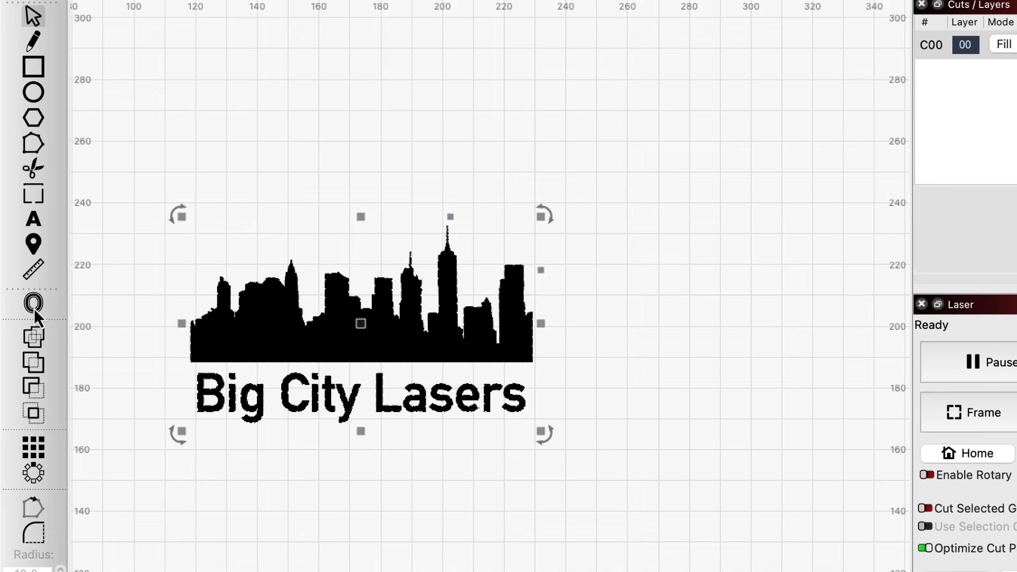
Step: Open the offset settings for the Big City Lasers skyline logo and move the dialog clear of the logo's lettering
click(34, 307)
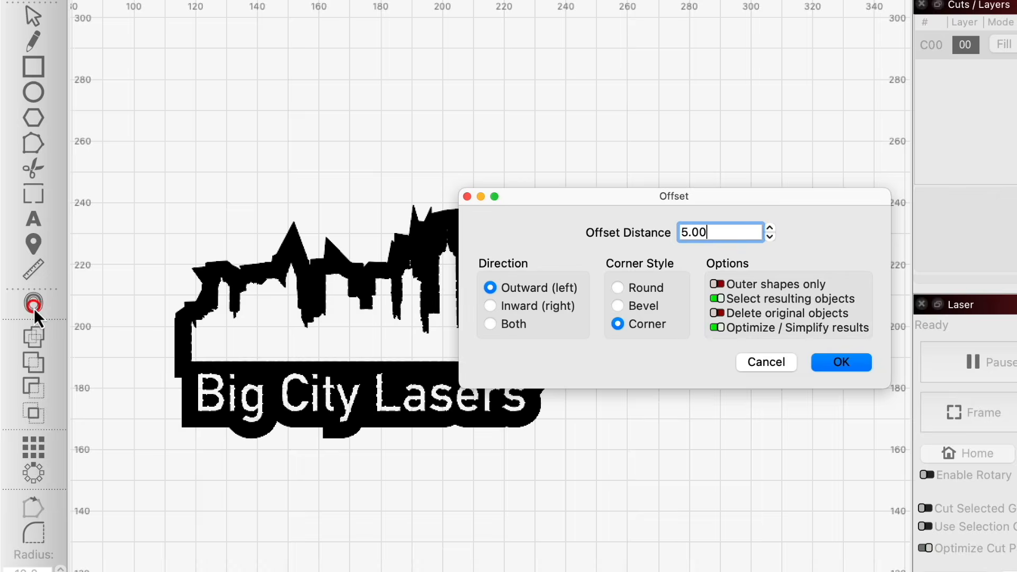
drag(544, 195, 386, 53)
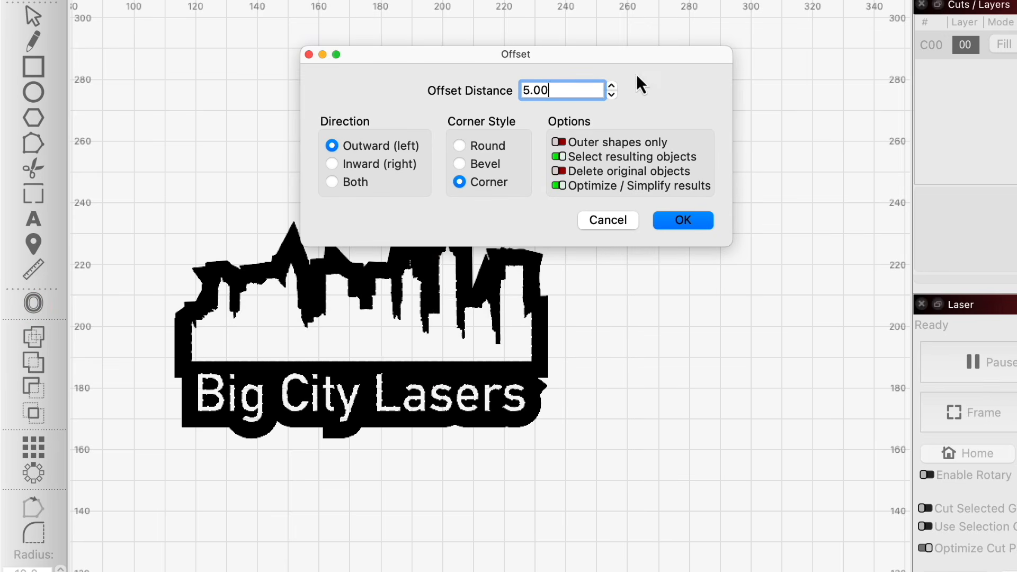